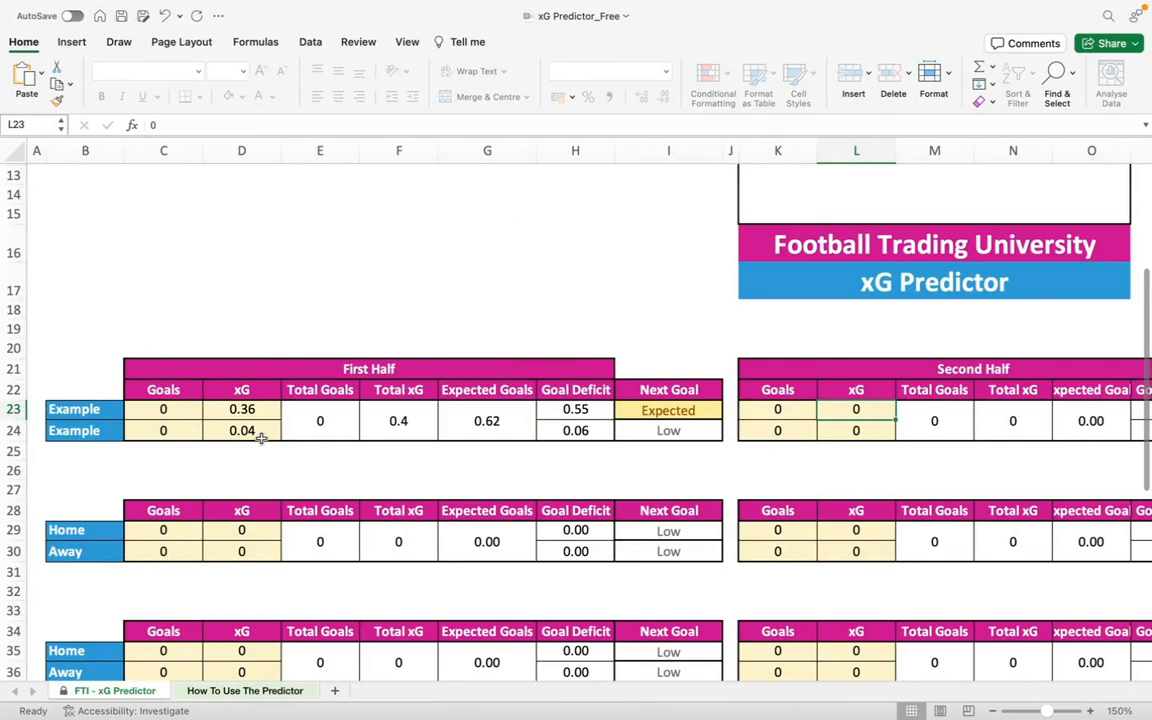
Step: Enter 0.36 and 0.04 as the Example first-half xG values, correcting a mistyped entry
click(160, 403)
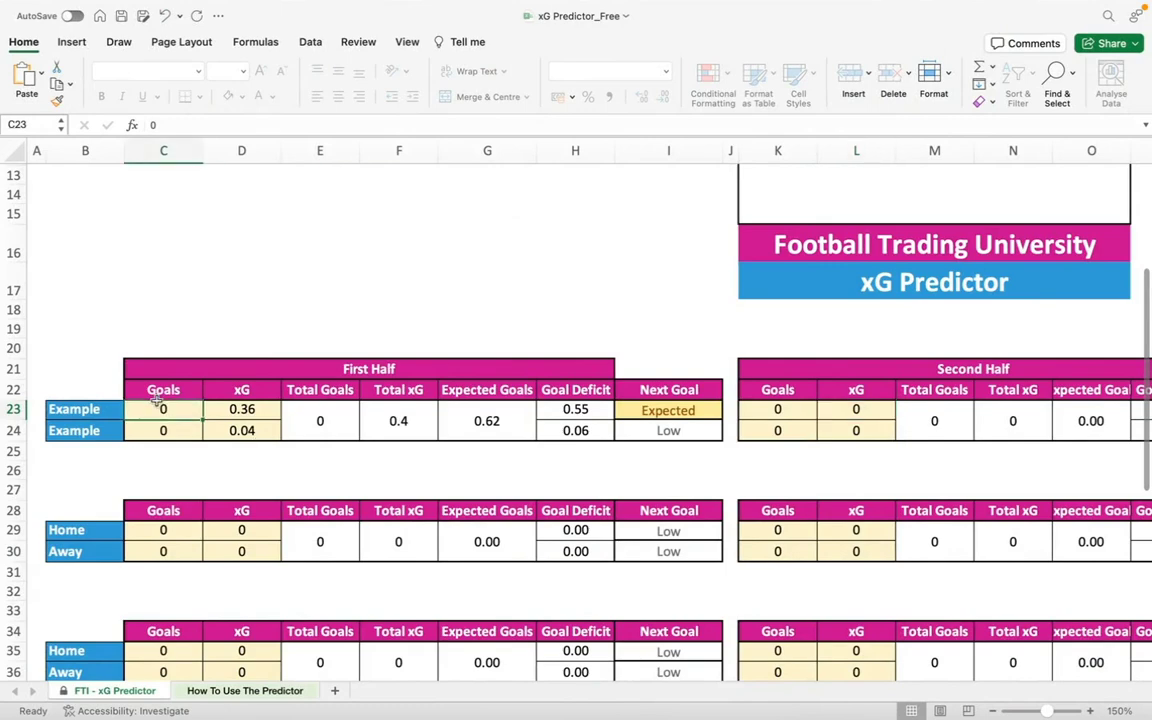
key(Down)
key(Right)
key(Up)
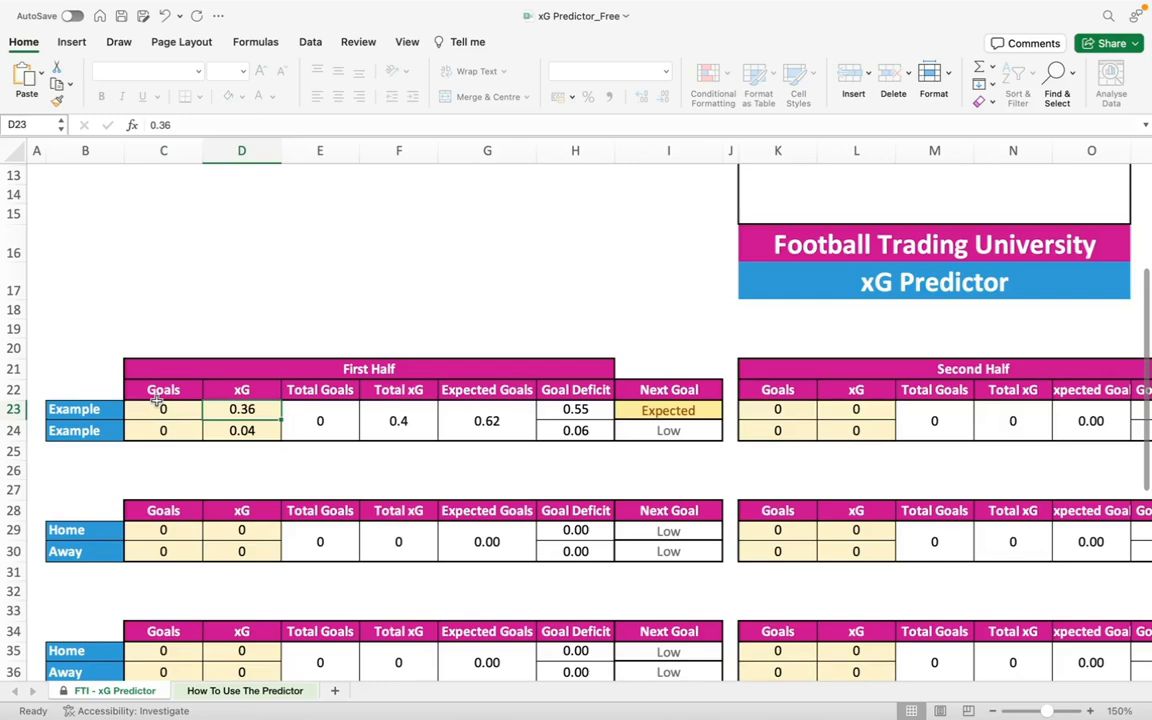
text(0.23)
key(BackSpace)
key(BackSpace)
key(BackSpace)
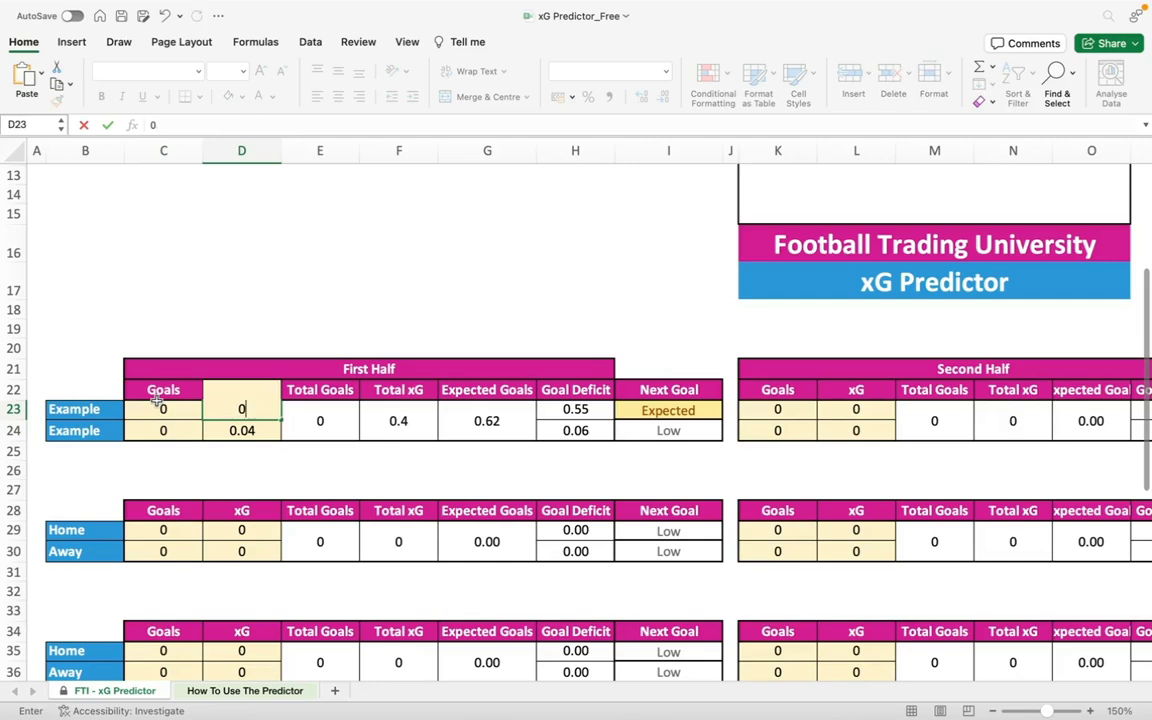
text(36)
key(Return)
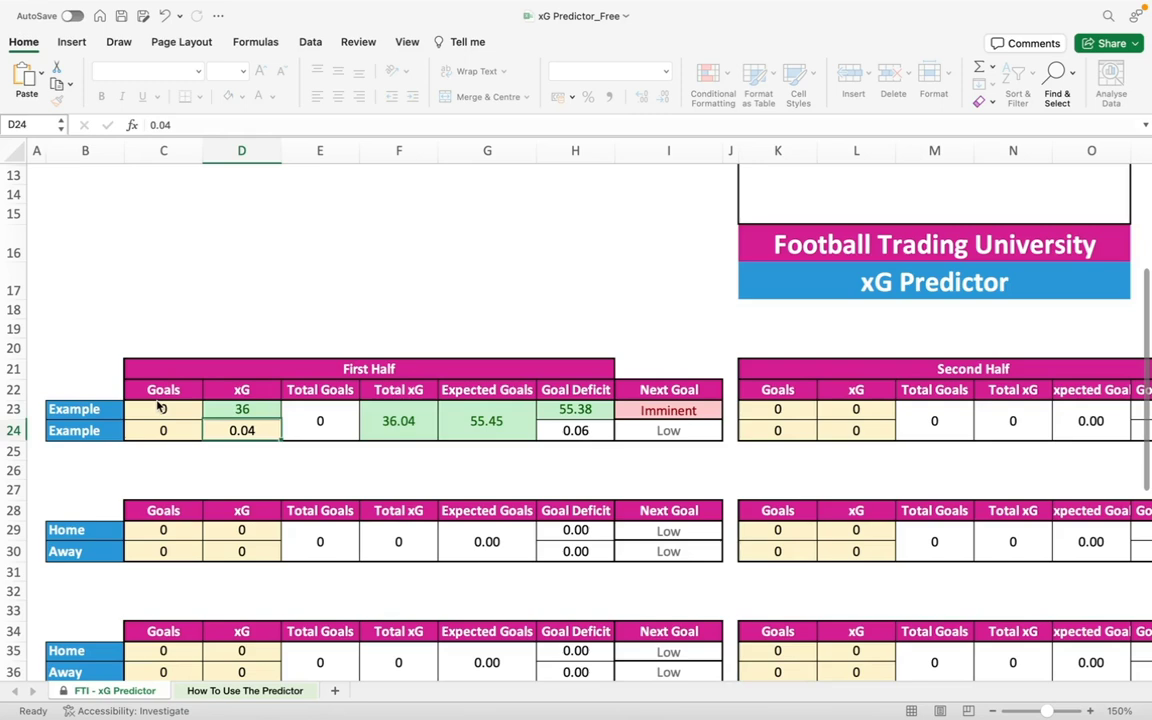
key(Up)
text(0.36)
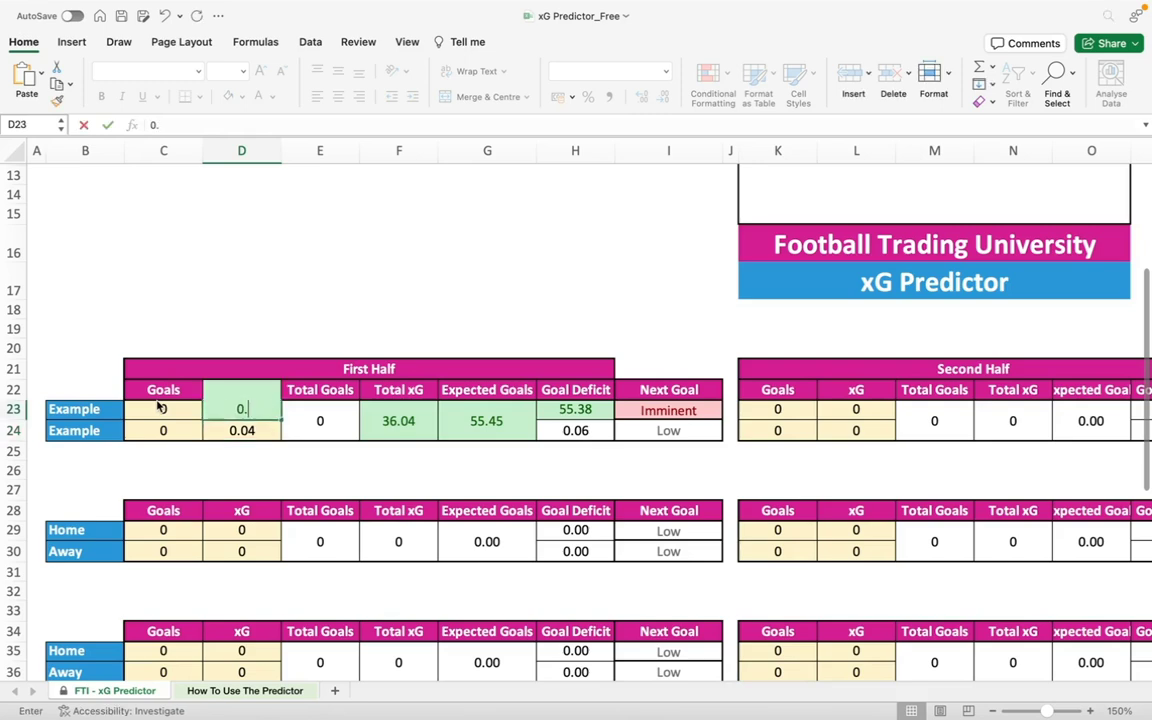
key(Return)
text(0.04)
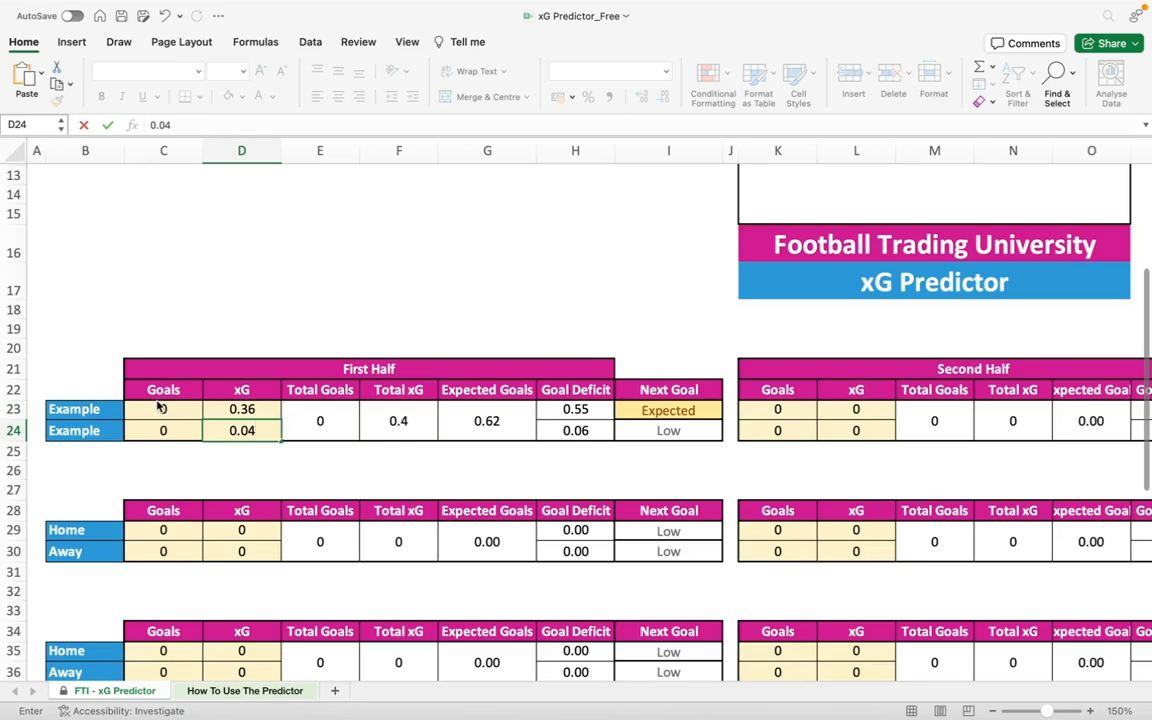
key(Return)
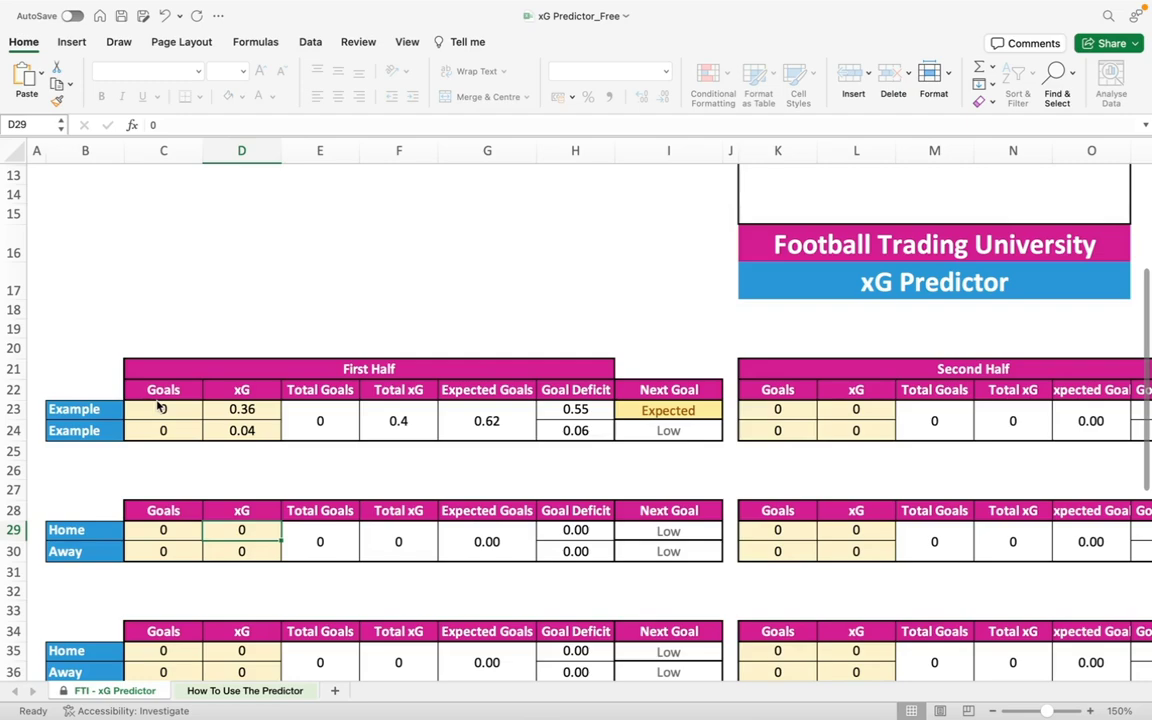
Step: Scroll right to check the Full Match prediction of Draw, then go to FotMob
scroll(592, 404, right, 10)
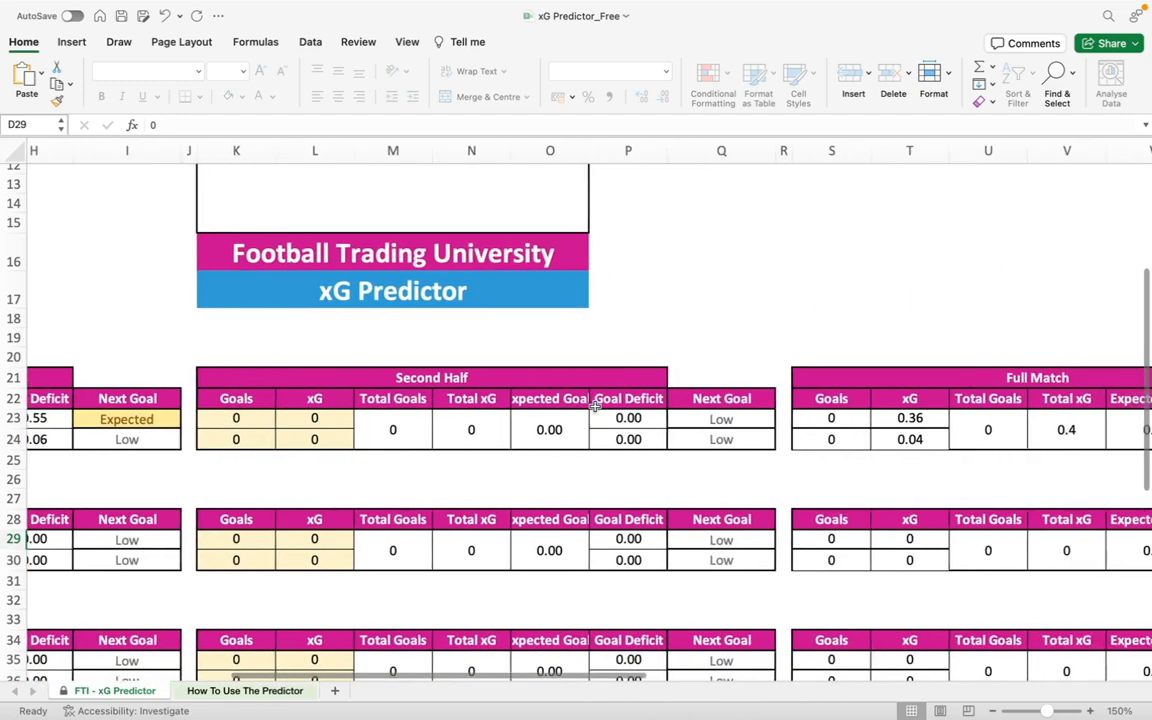
scroll(595, 405, right, 5)
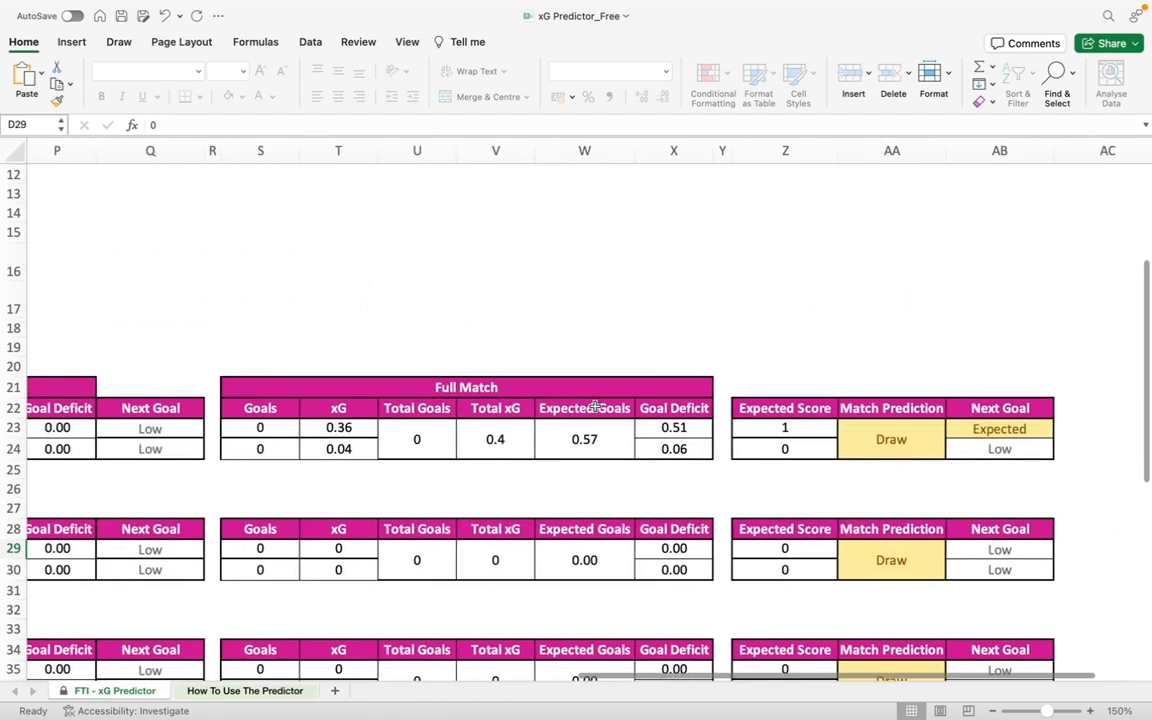
scroll(590, 406, left, 15)
key(super+Tab)
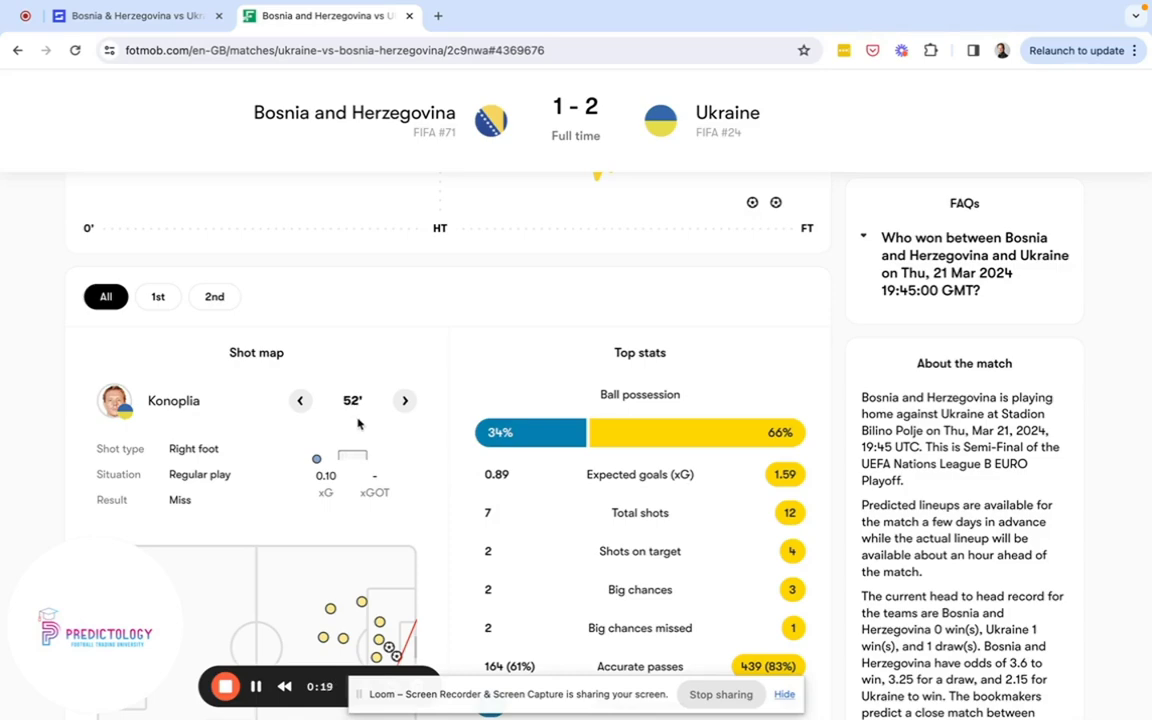
Step: Select the 0.10 xG value of the 52' missed shot in FotMob's shot map
drag(327, 478, 314, 484)
Step: Enter 0.1 as the first Second Half xG and scroll across to review the Full Match table
click(256, 686)
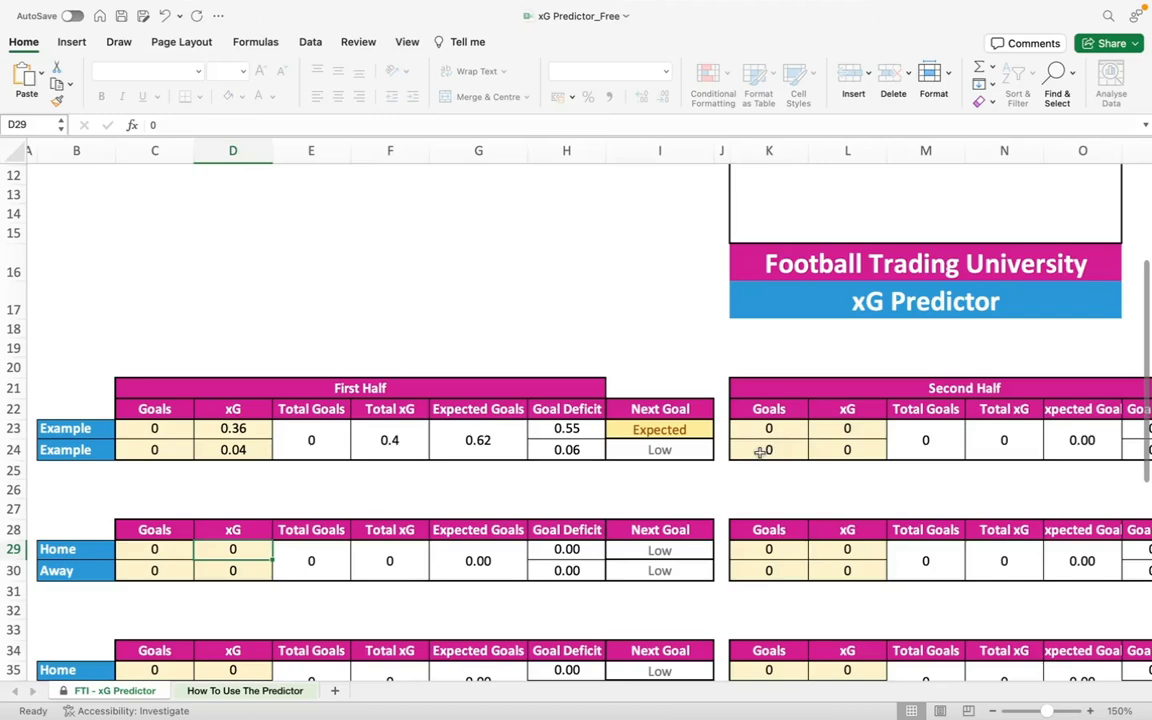
scroll(765, 448, right, 3)
click(731, 427)
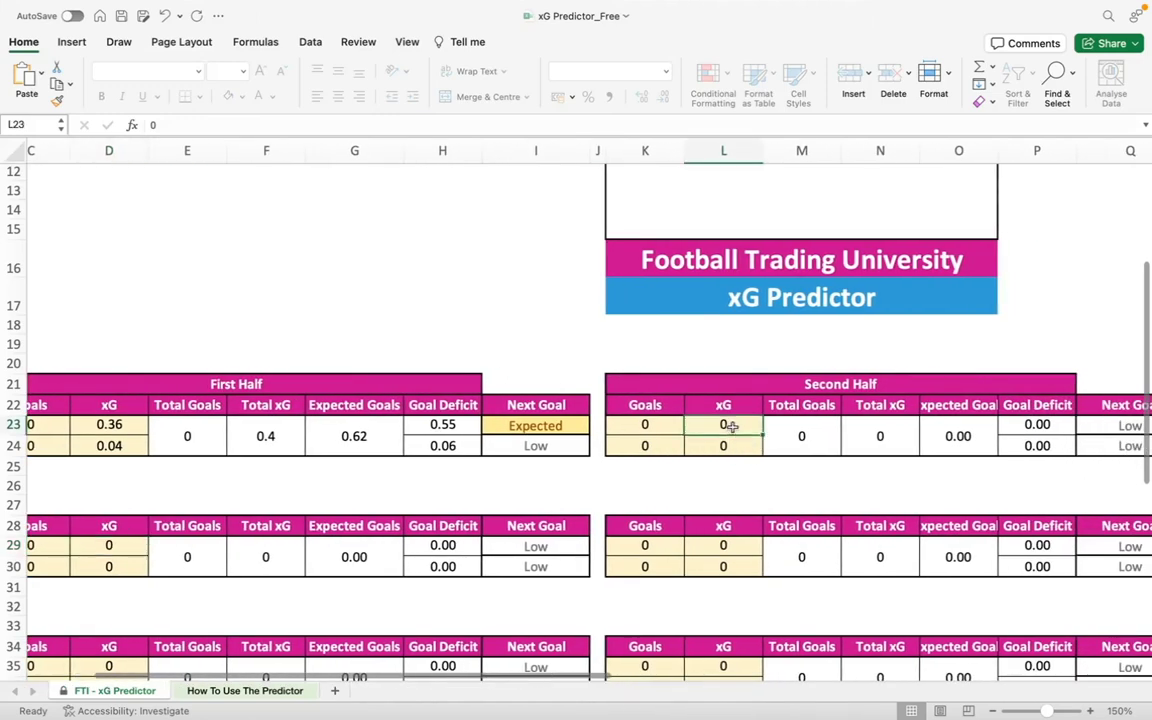
text(0.1)
key(Return)
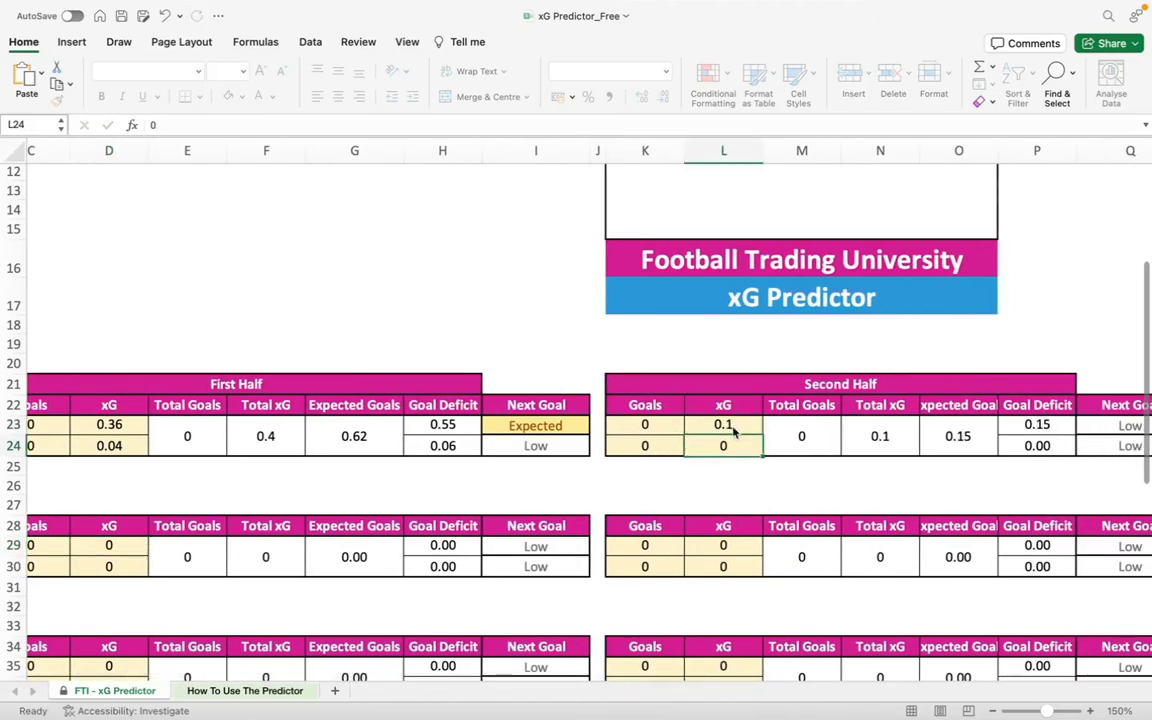
scroll(633, 458, left, 3)
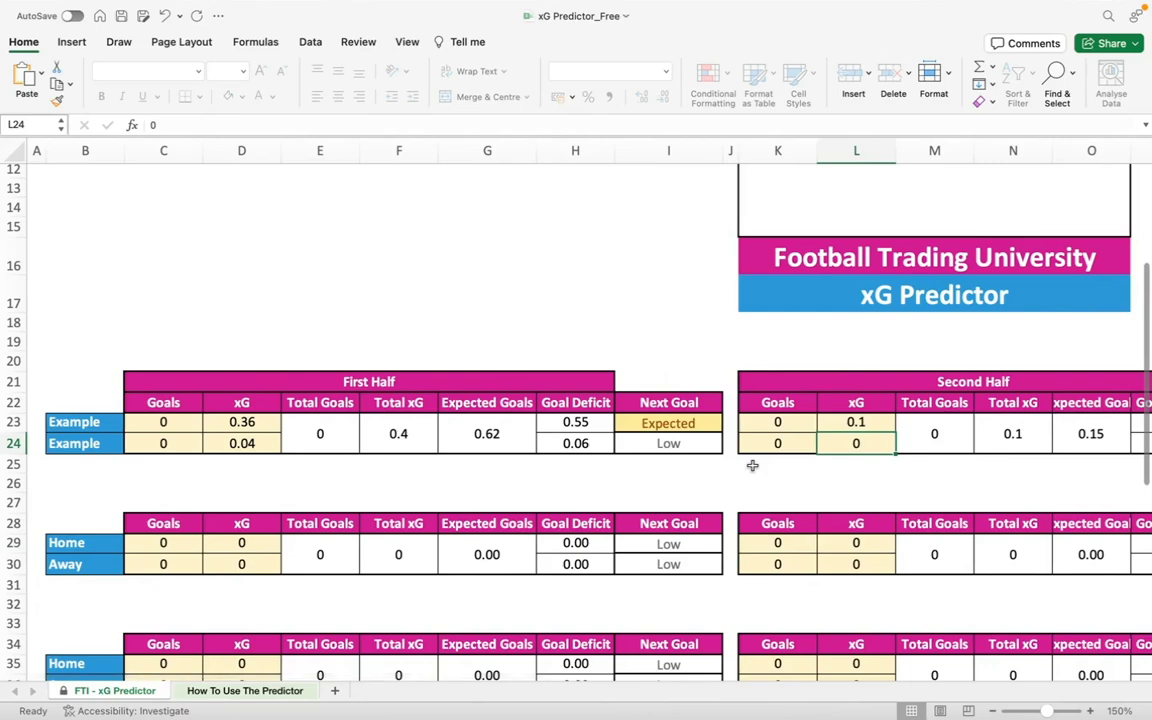
scroll(752, 466, right, 10)
scroll(752, 466, left, 5)
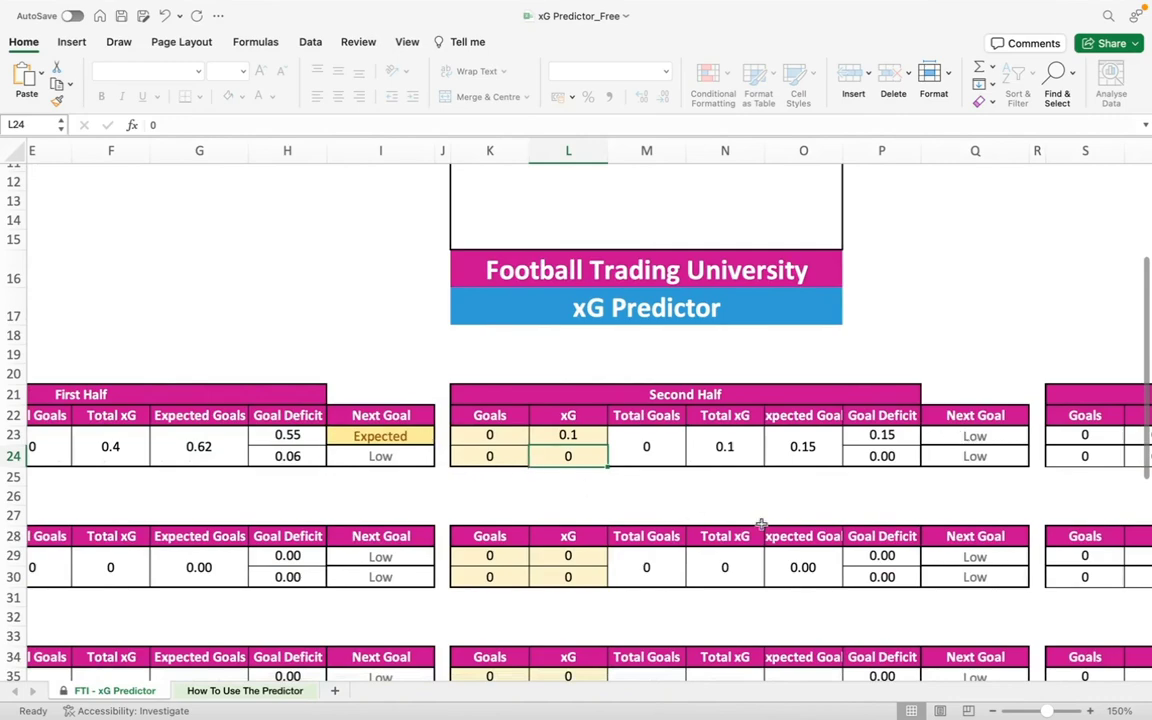
scroll(800, 502, right, 7)
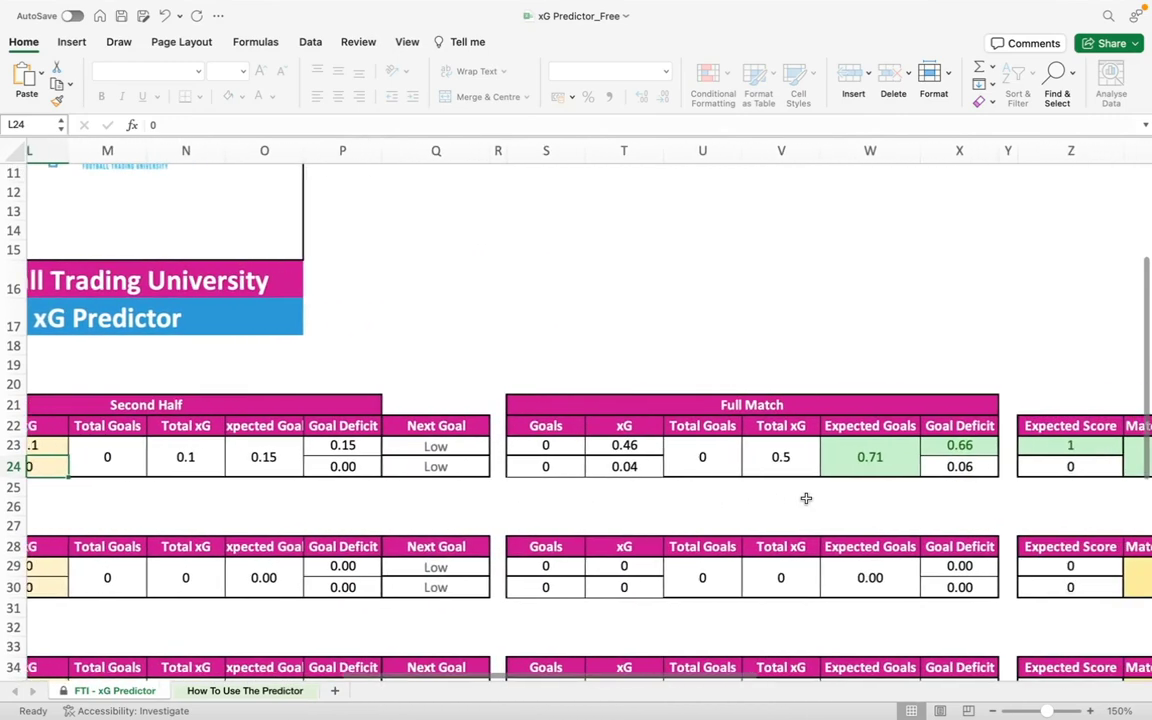
scroll(806, 498, right, 3)
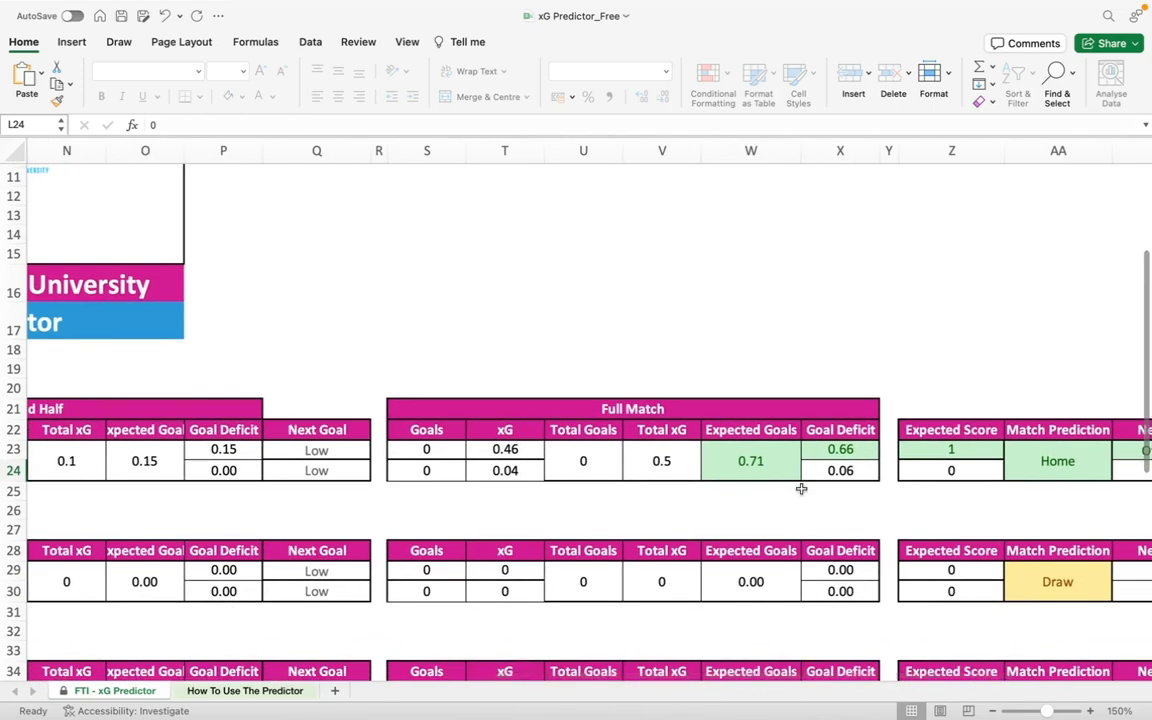
scroll(943, 477, right, 4)
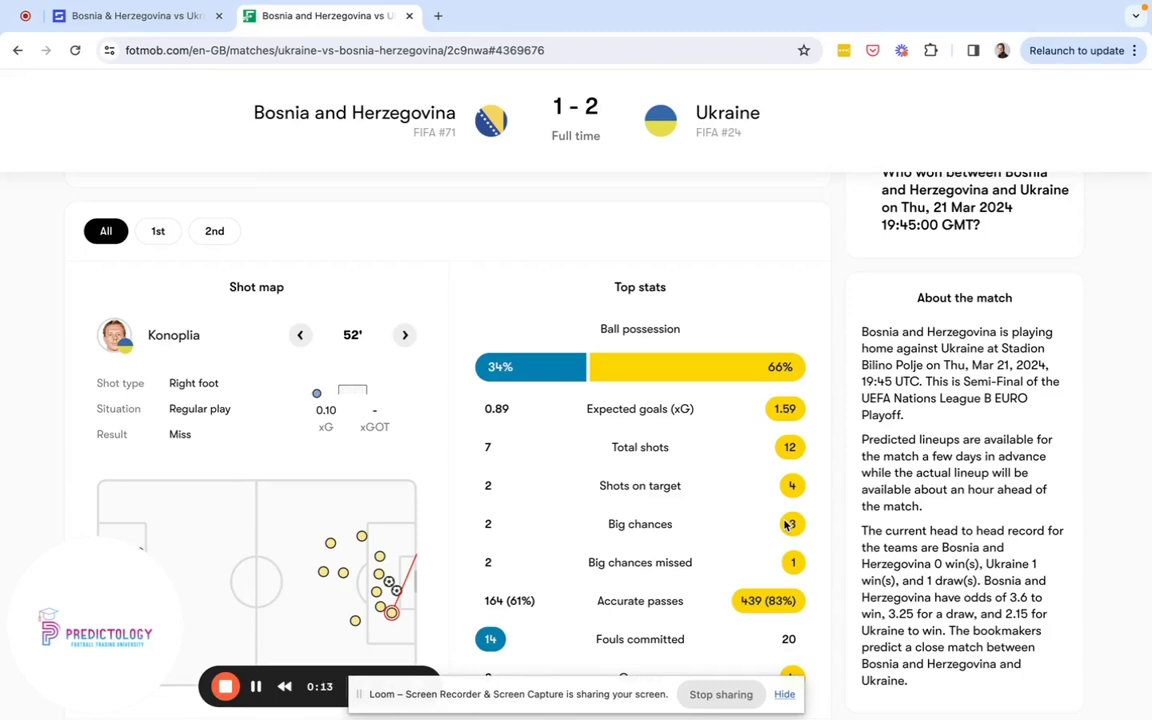
Step: Advance the shot map to Matviyenko's 56' own goal
click(405, 336)
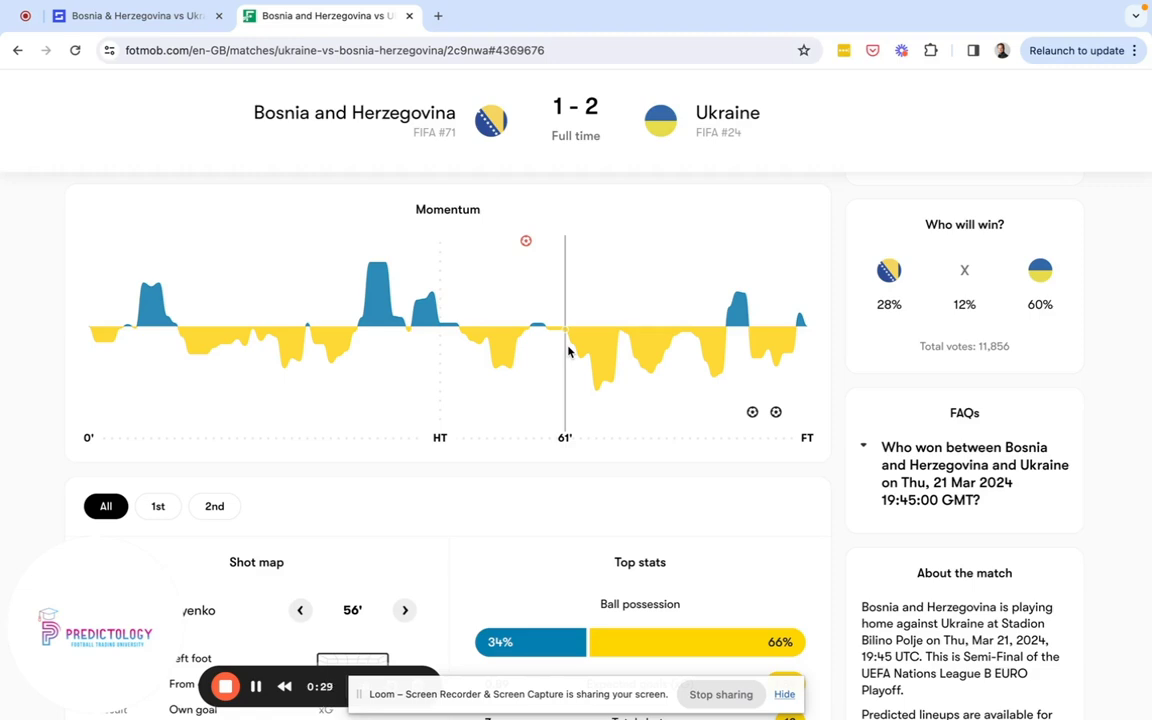
Step: Step through Mudryk's 73', Mykolenko's blocked, Mudryk's 77' and Hutsuliak's 80' shots
scroll(568, 350, down, 4)
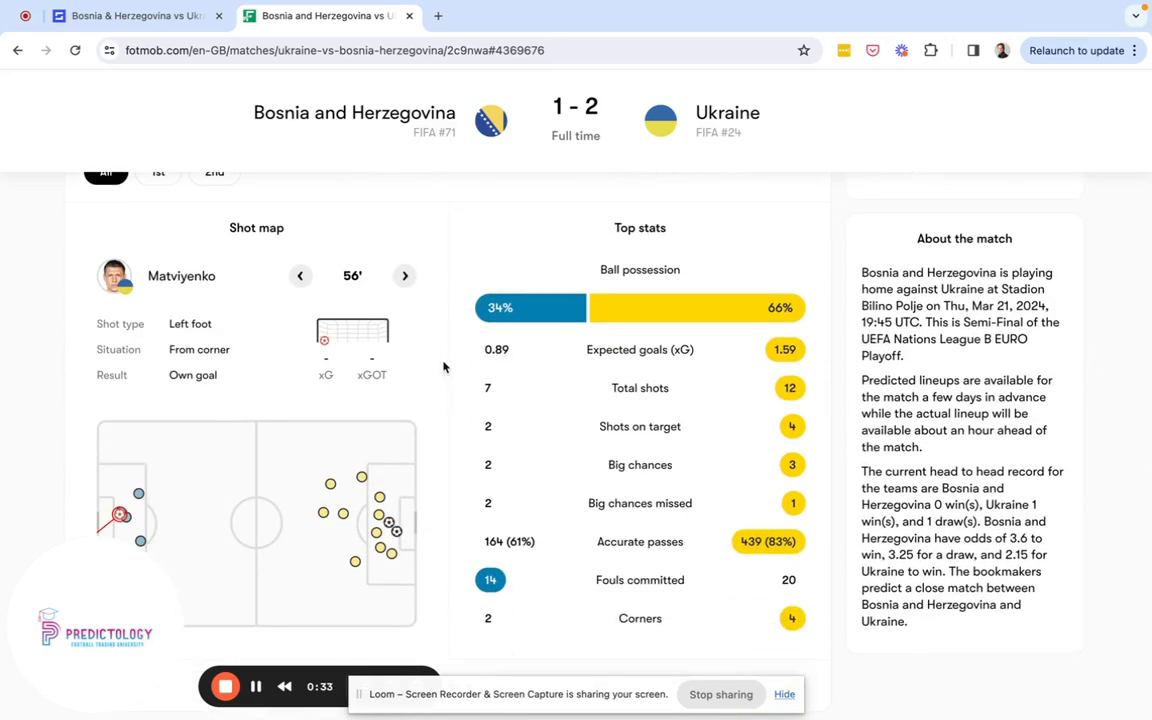
click(405, 276)
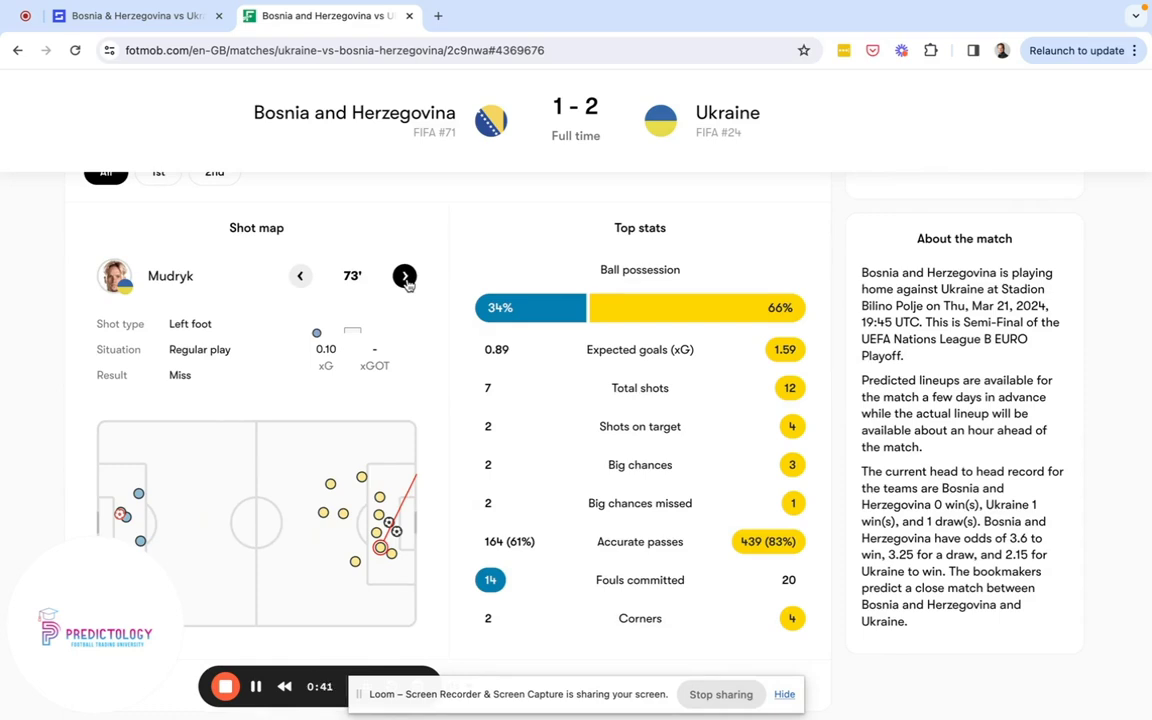
click(405, 277)
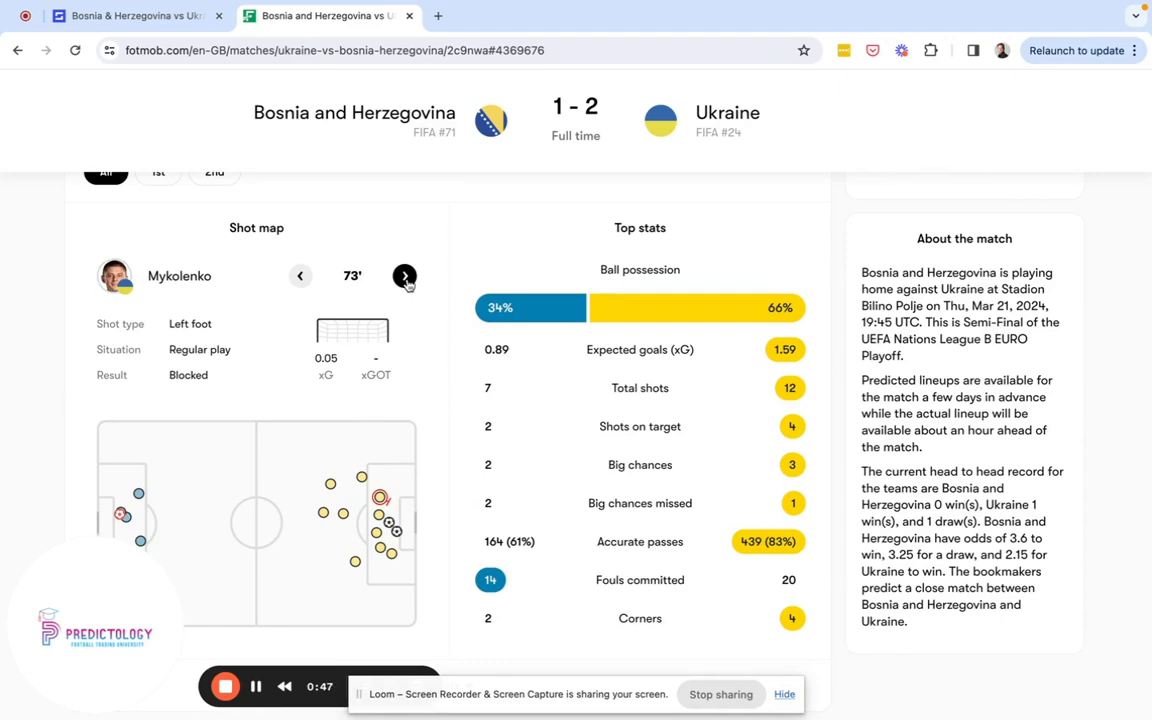
click(405, 277)
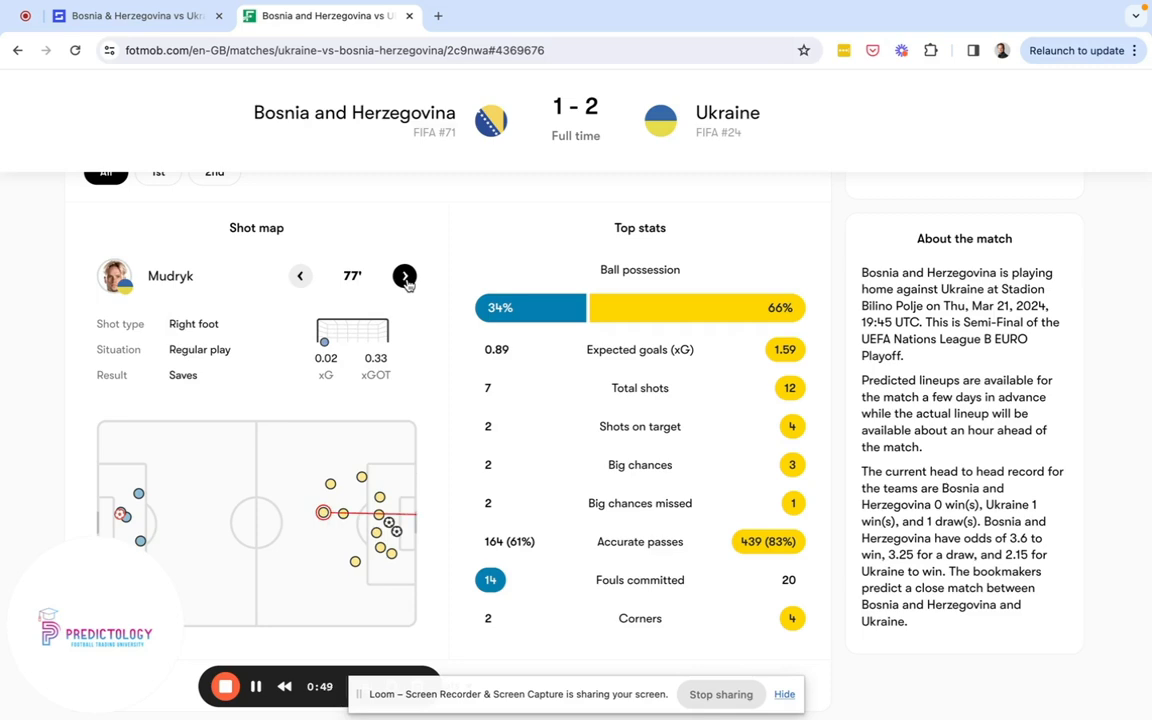
click(405, 277)
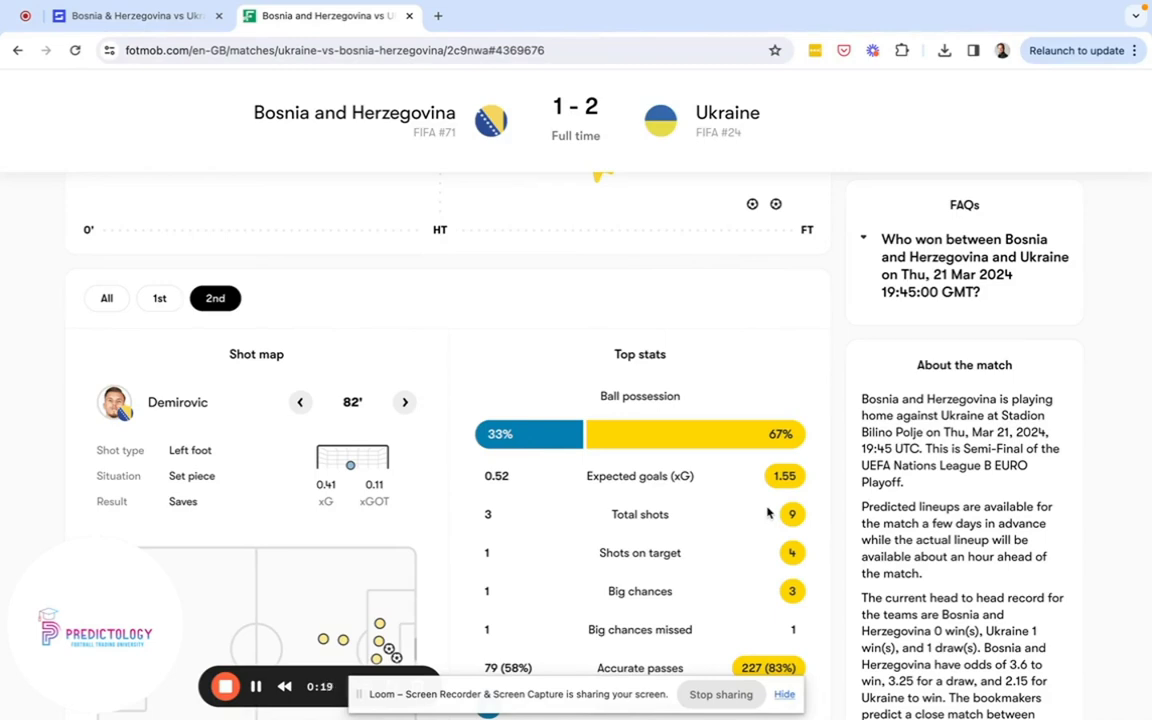
key(super+Tab)
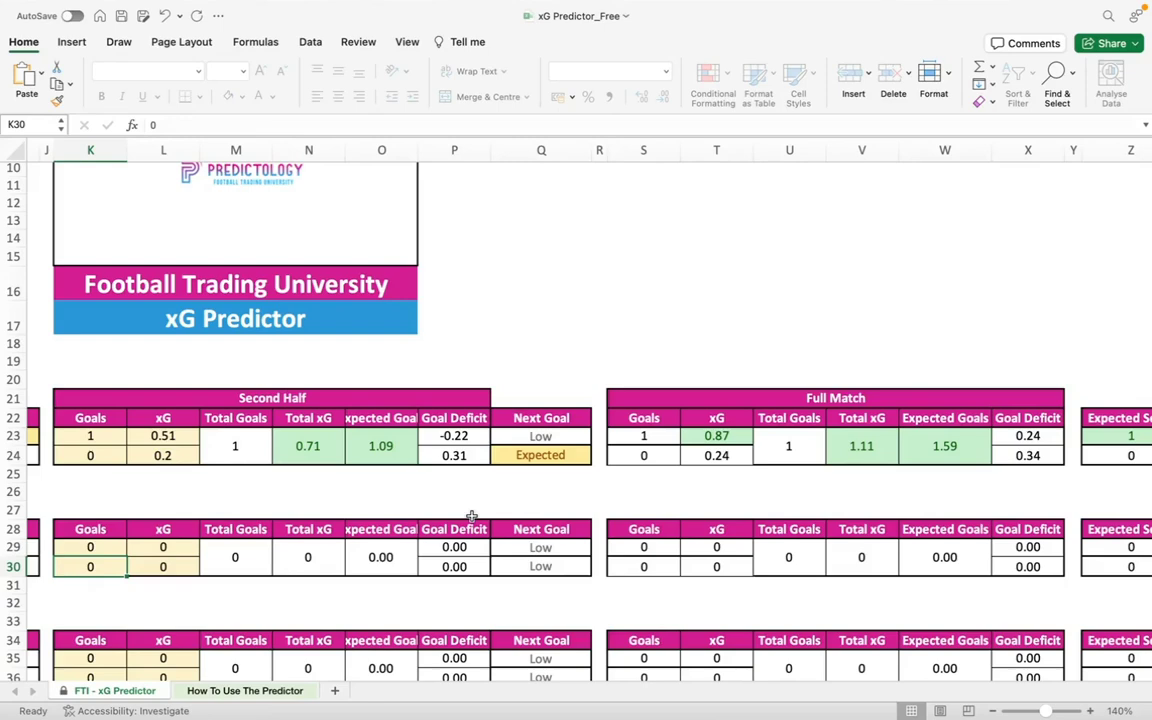
Step: Set the second-half xG in L23 to 0.51 and L24 to 0.2
click(170, 436)
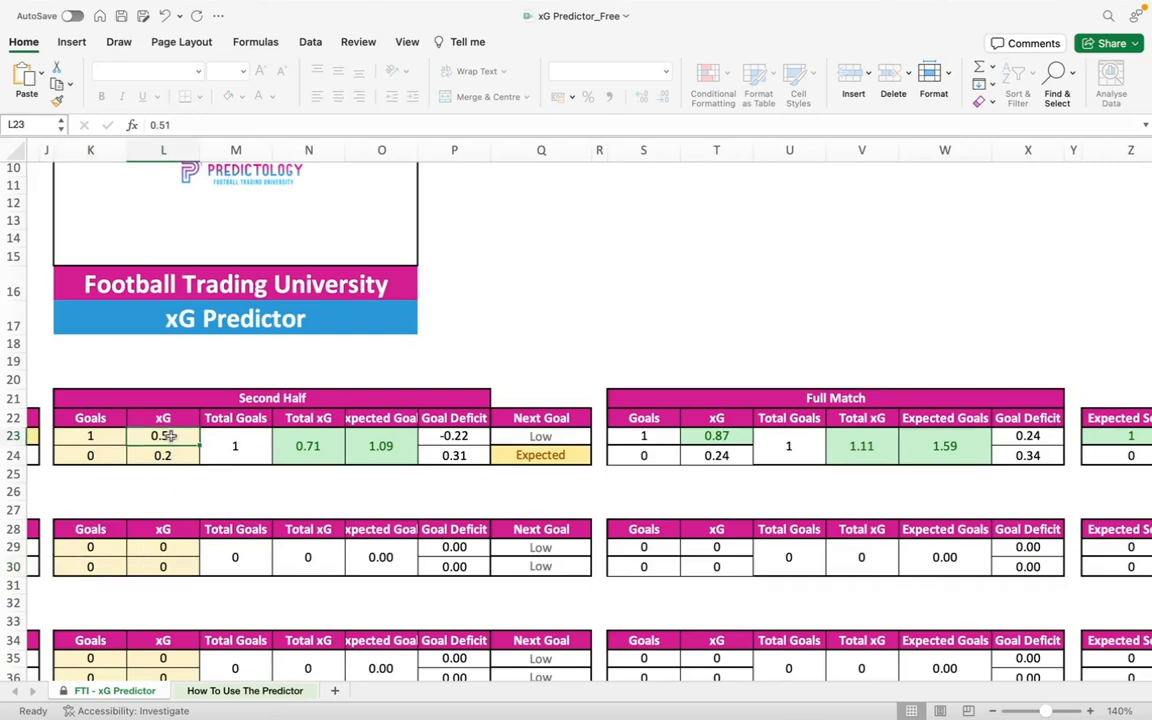
key(Down)
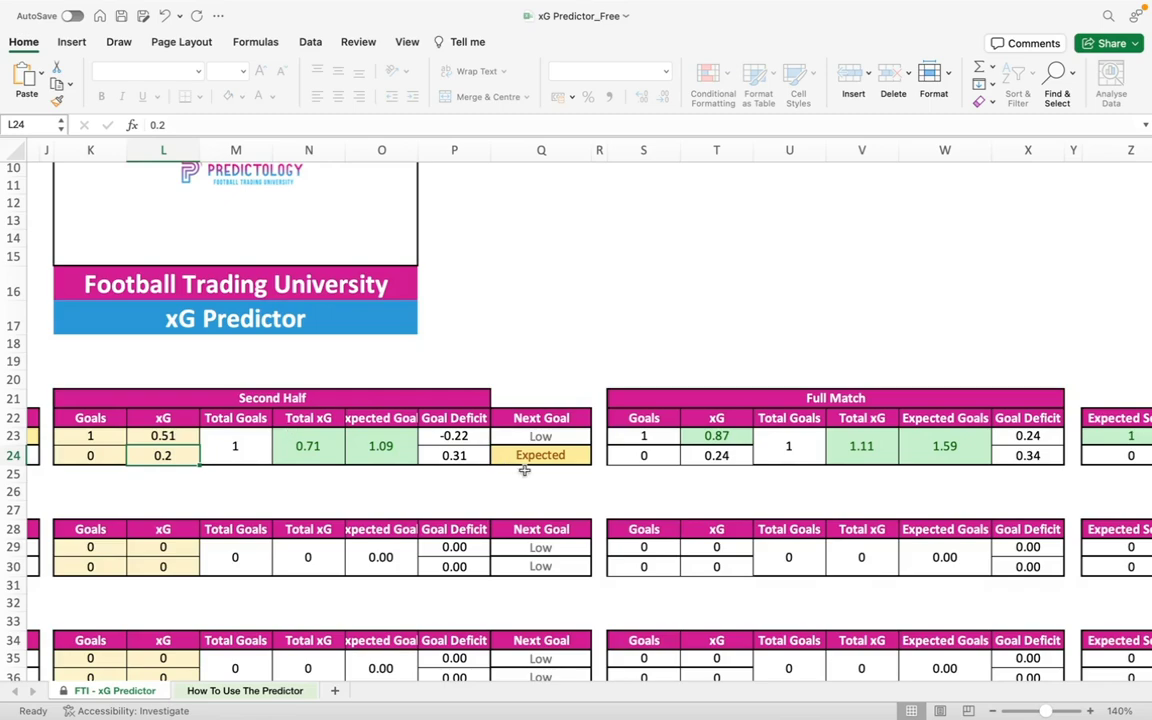
scroll(687, 479, right, 5)
scroll(687, 479, right, 4)
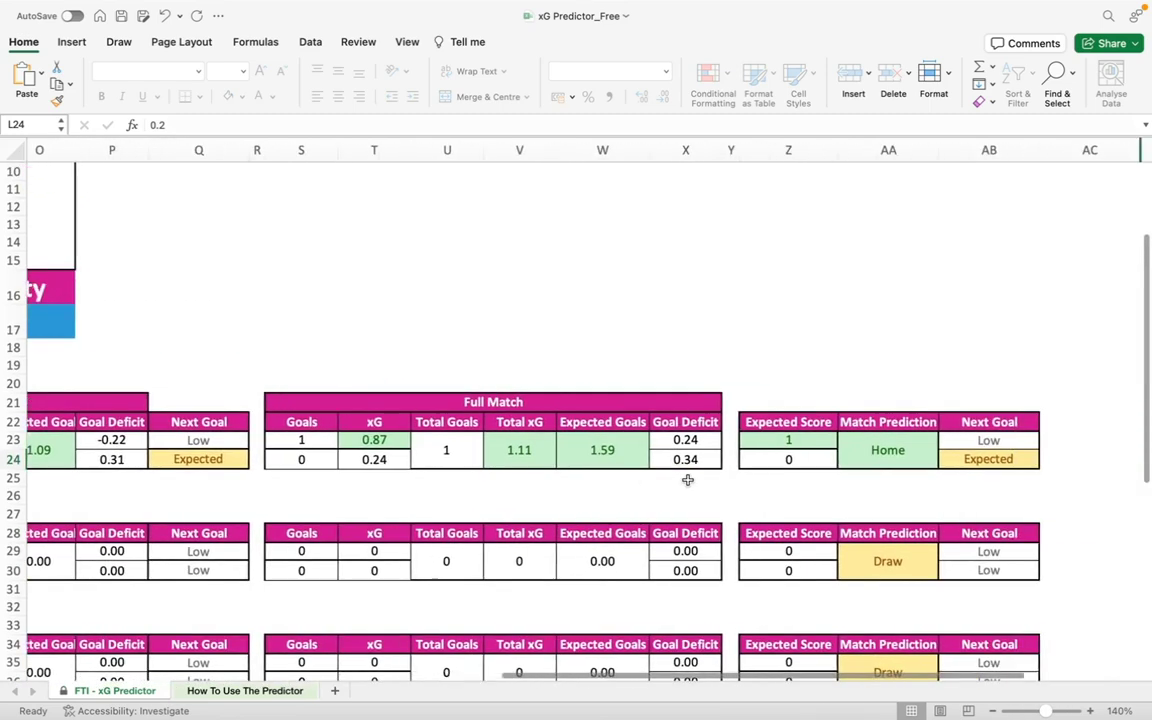
scroll(687, 479, left, 7)
scroll(687, 479, left, 1)
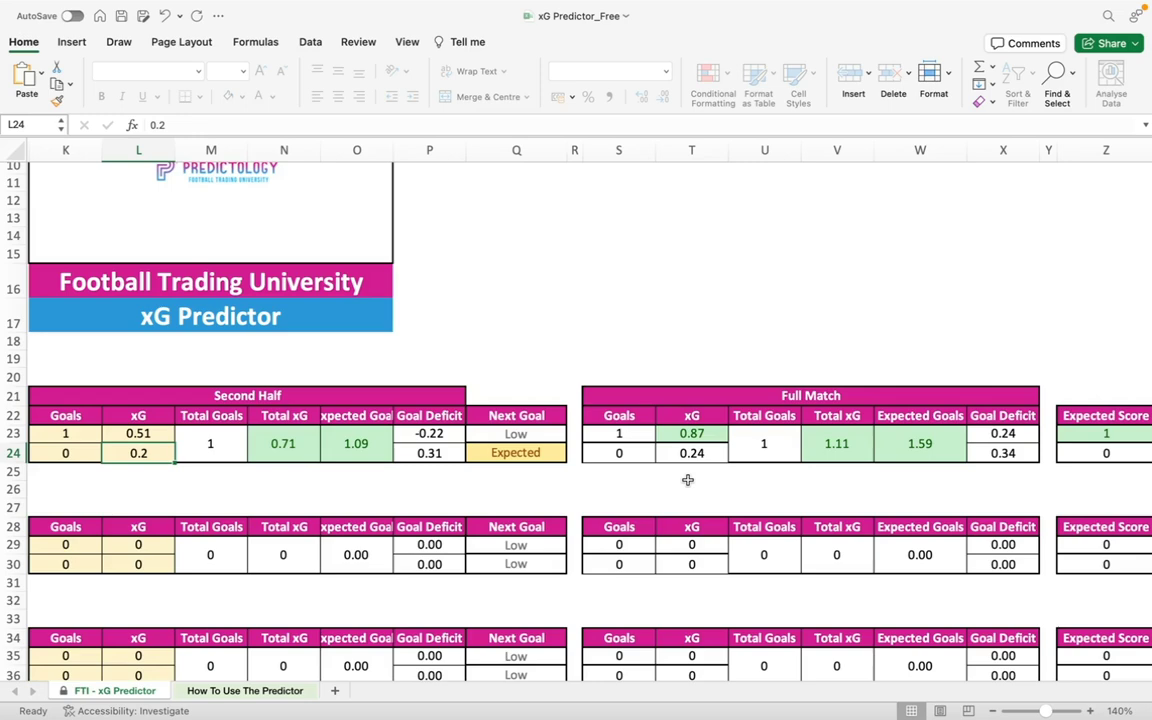
Step: Switch to the FotMob page to read the second-half xG 0.52 and 1.55
key(ctrl+Right)
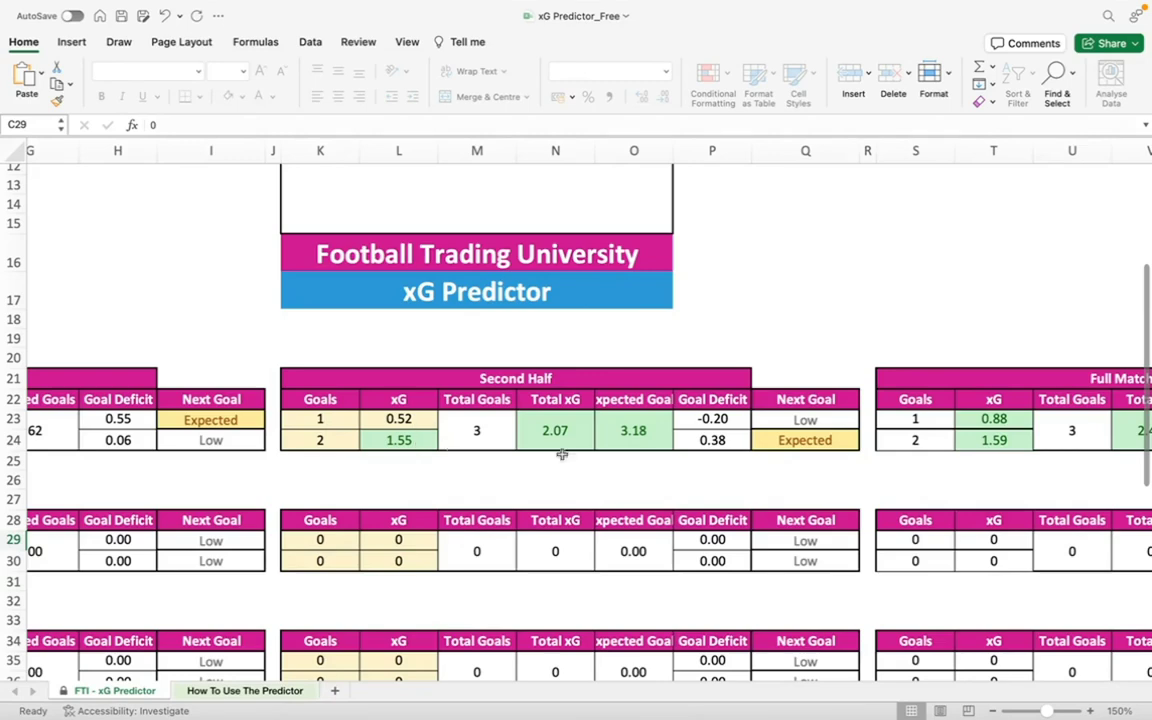
Step: Scroll right to show the 1–2 expected score and Away prediction
scroll(612, 450, right, 8)
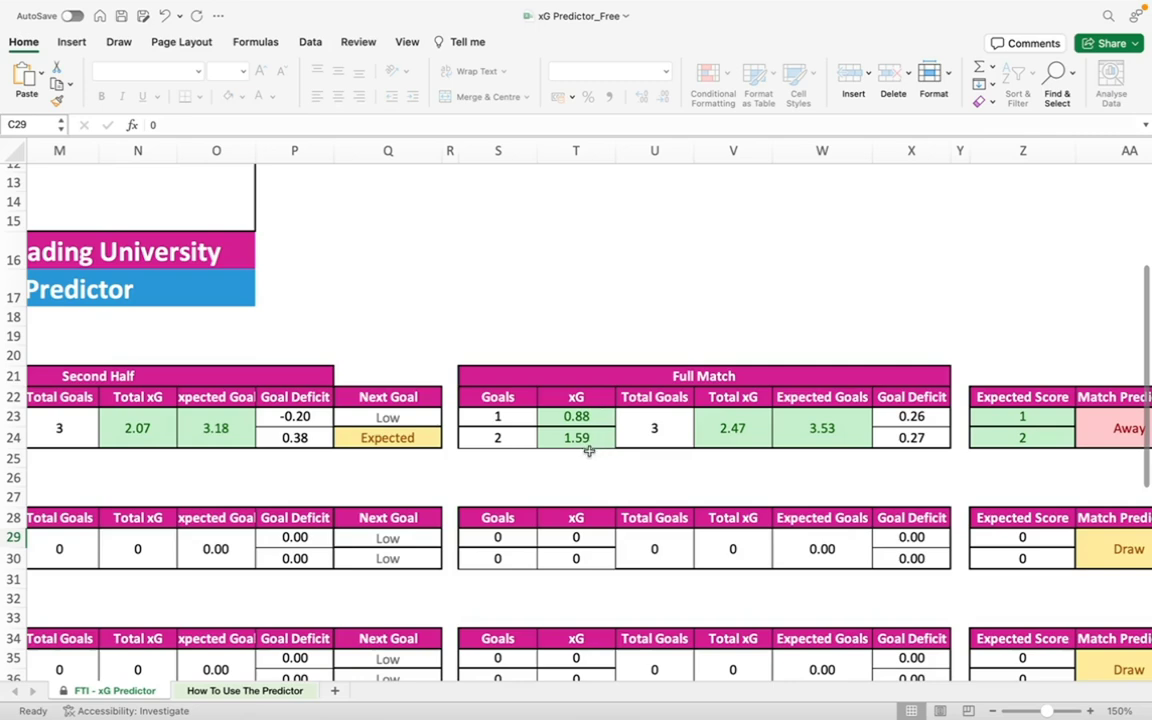
scroll(757, 467, right, 6)
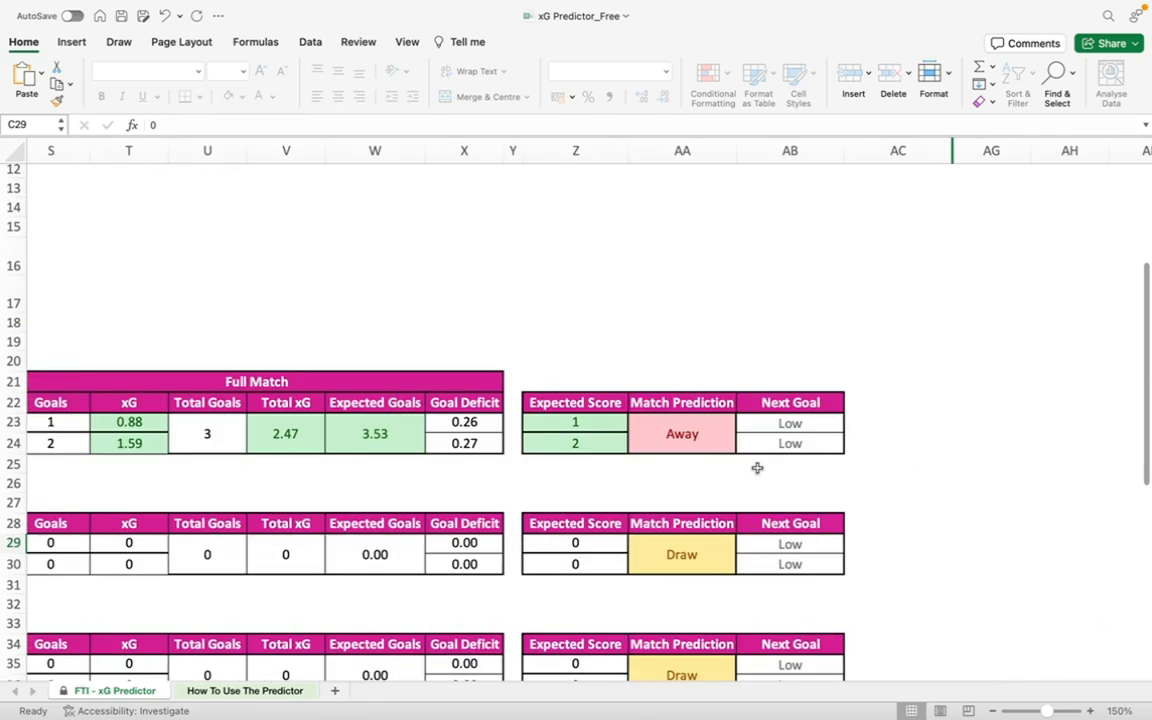